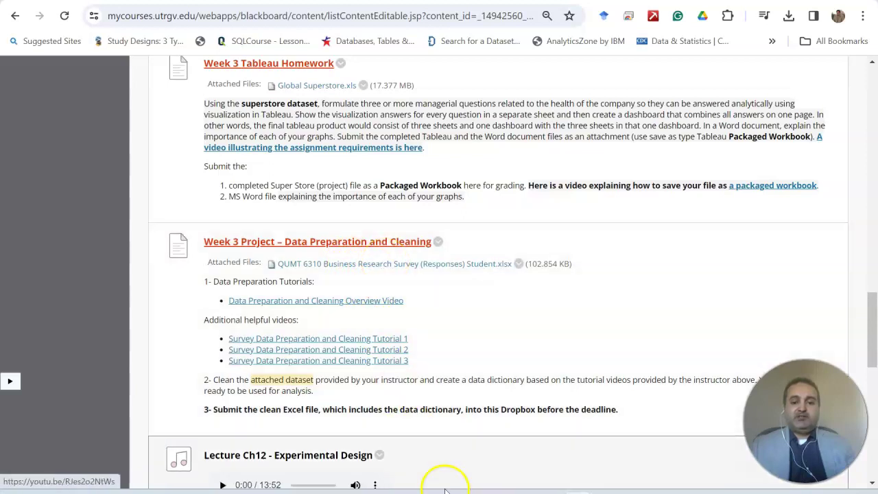
- Switch to the Excel workbook with the survey responses and copy column C of the Form Responses 1 sheet
{"action": "mouse_move", "coordinate": [441, 484]}
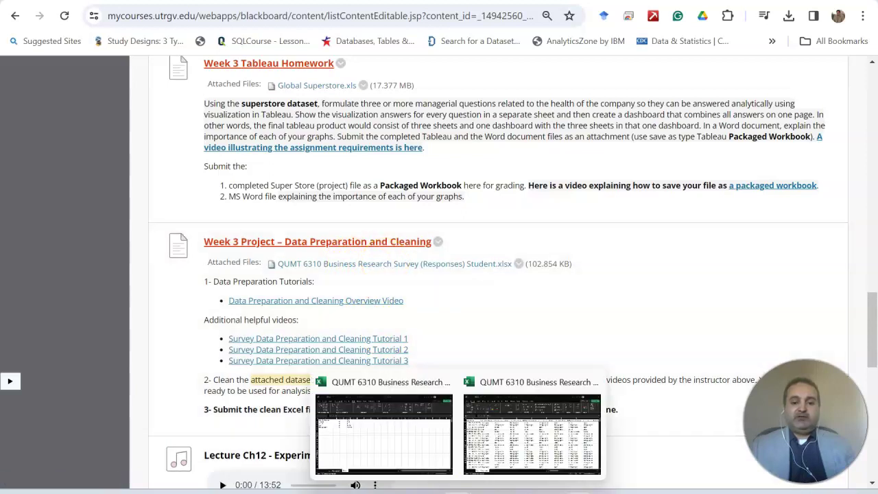
{"action": "left_click", "coordinate": [498, 439]}
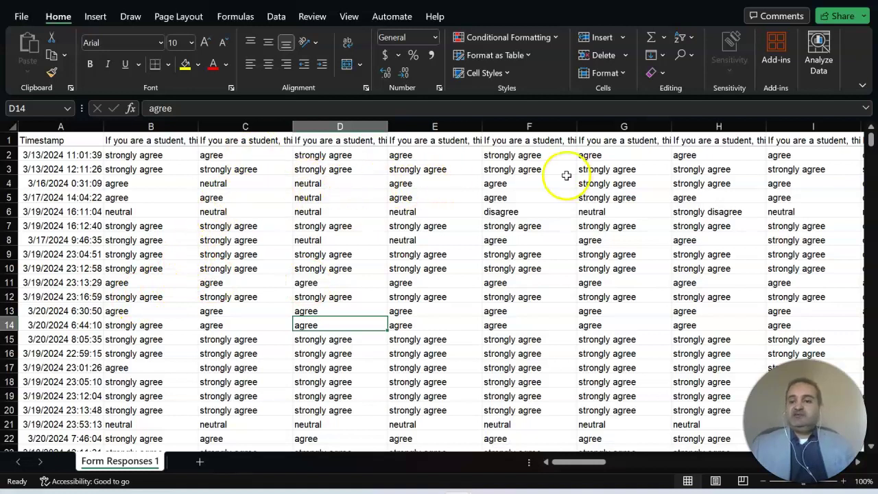
{"action": "left_click", "coordinate": [233, 125]}
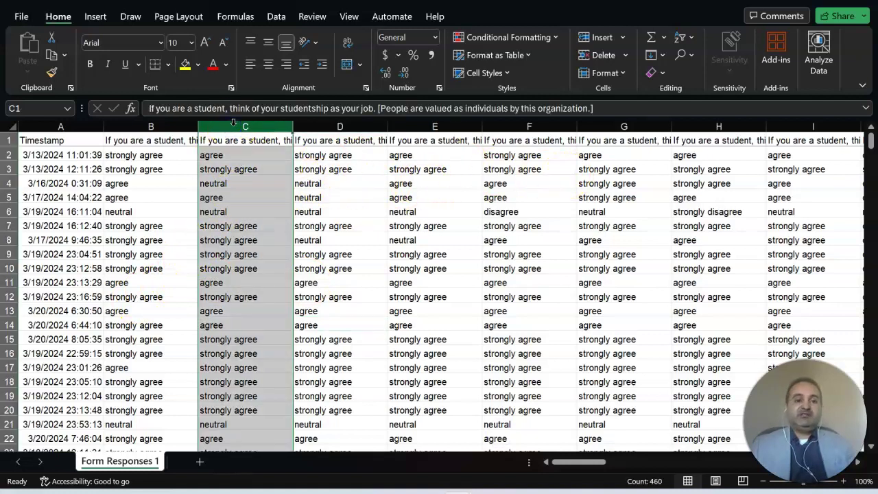
{"action": "right_click", "coordinate": [233, 124]}
{"action": "left_click", "coordinate": [266, 176]}
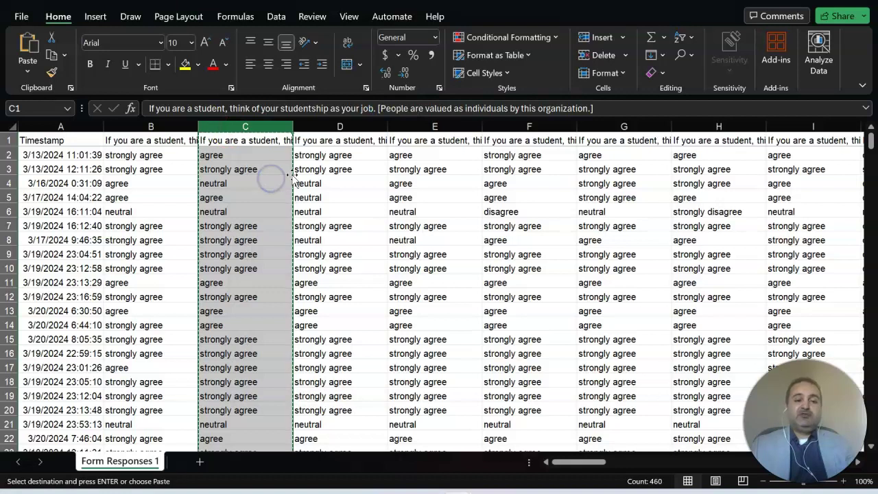
- Add a new worksheet and paste the copied response column into its column A
{"action": "left_click", "coordinate": [200, 461]}
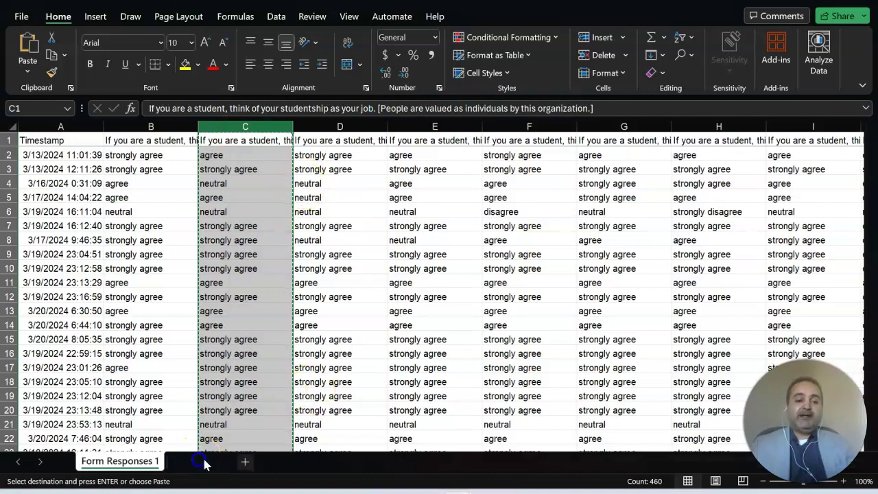
{"action": "left_click", "coordinate": [43, 129]}
{"action": "right_click", "coordinate": [42, 129]}
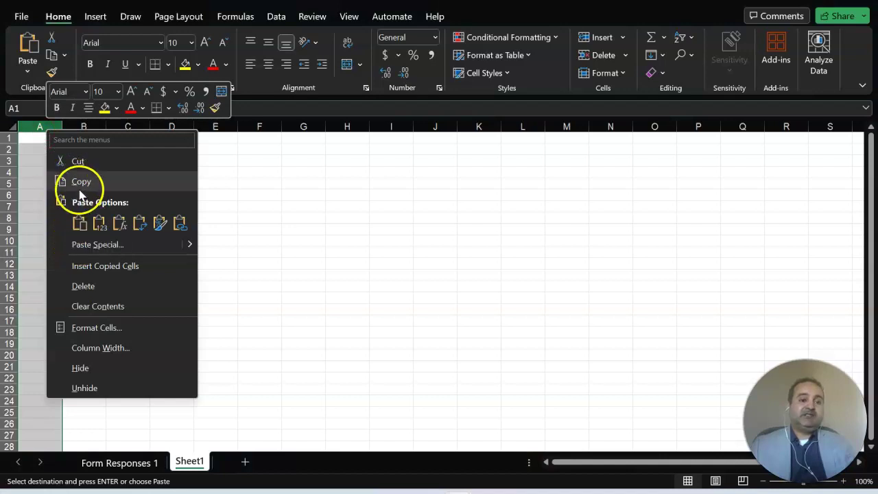
{"action": "left_click", "coordinate": [35, 124]}
{"action": "key", "text": "ctrl+v"}
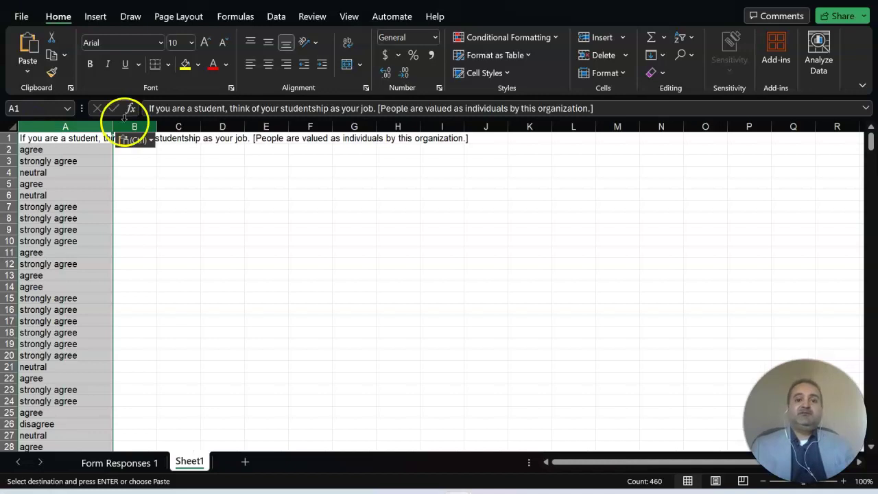
- Remove the duplicate values from column A and delete row 1, which holds the survey question text
{"action": "left_click", "coordinate": [275, 19]}
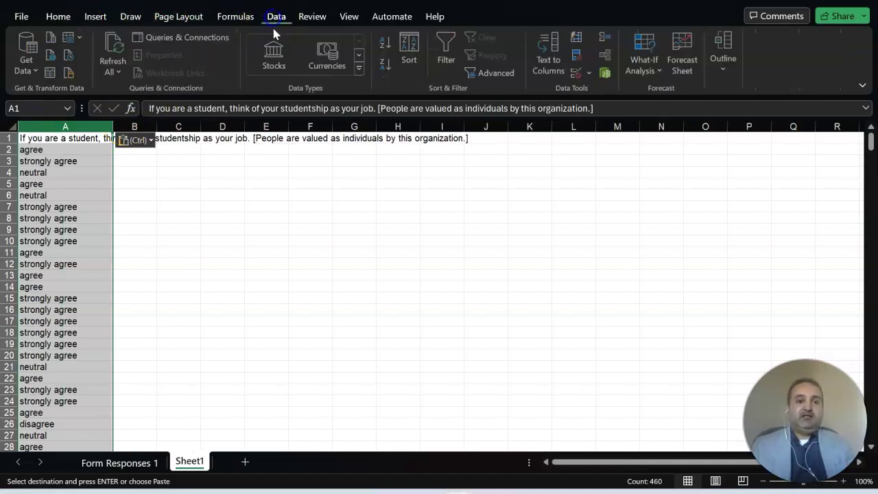
{"action": "left_click", "coordinate": [578, 60]}
{"action": "left_click", "coordinate": [260, 281]}
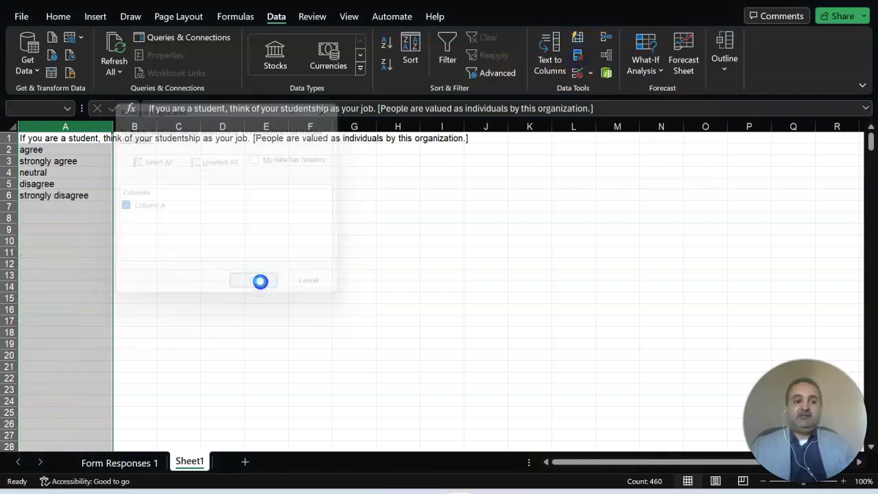
{"action": "left_click", "coordinate": [447, 277]}
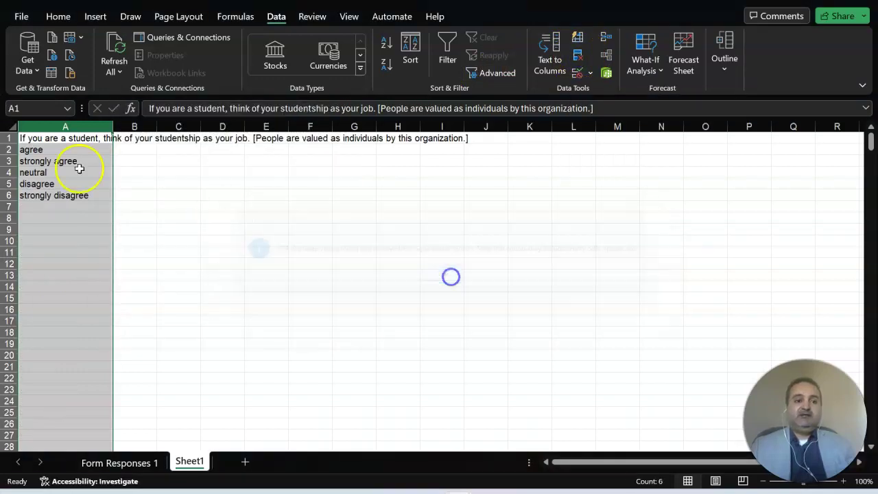
{"action": "right_click", "coordinate": [13, 139]}
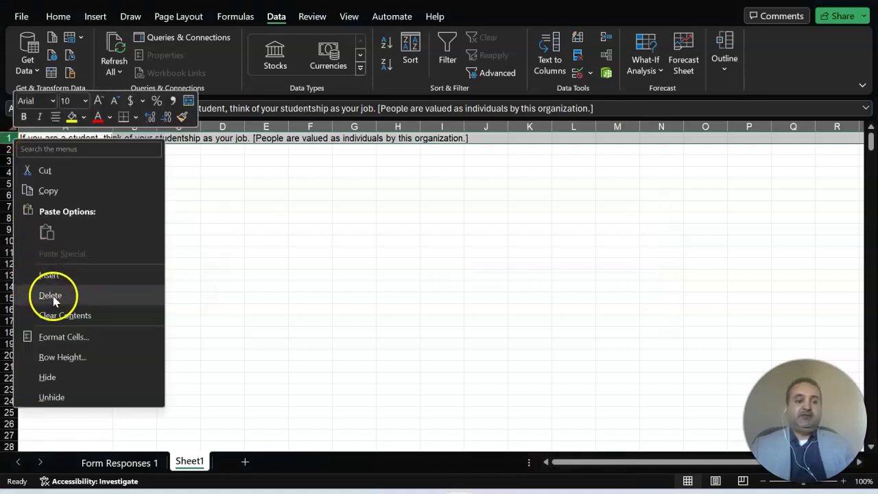
{"action": "left_click", "coordinate": [51, 295]}
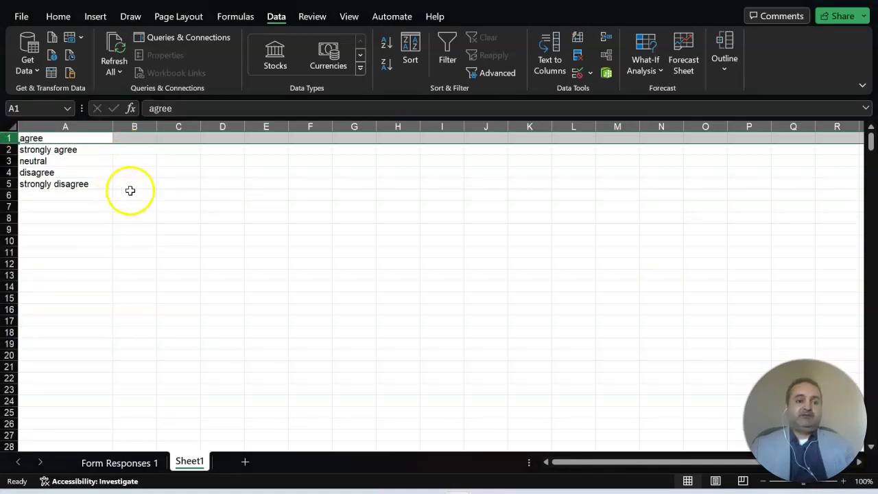
- Enter the numeric codes in column B: strongly disagree 1, disagree 2, neutral 3, agree 4 and strongly agree 5
{"action": "left_click", "coordinate": [134, 186]}
{"action": "type", "text": "1"}
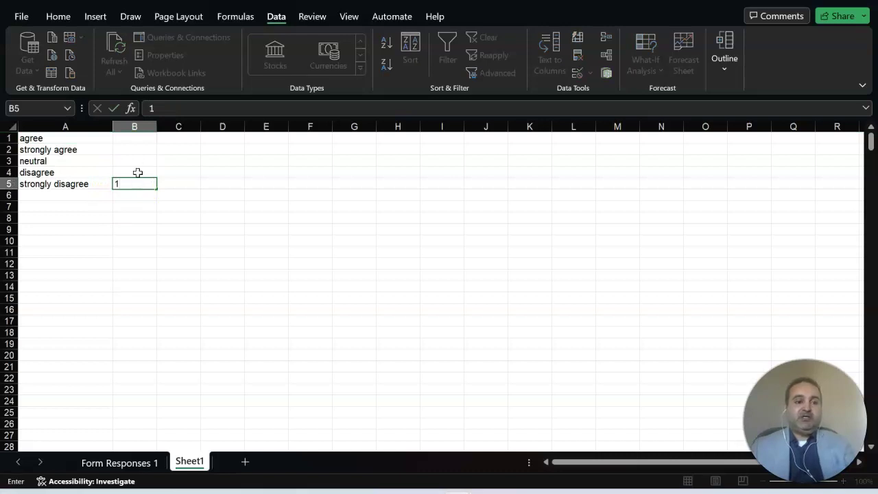
{"action": "left_click", "coordinate": [138, 172]}
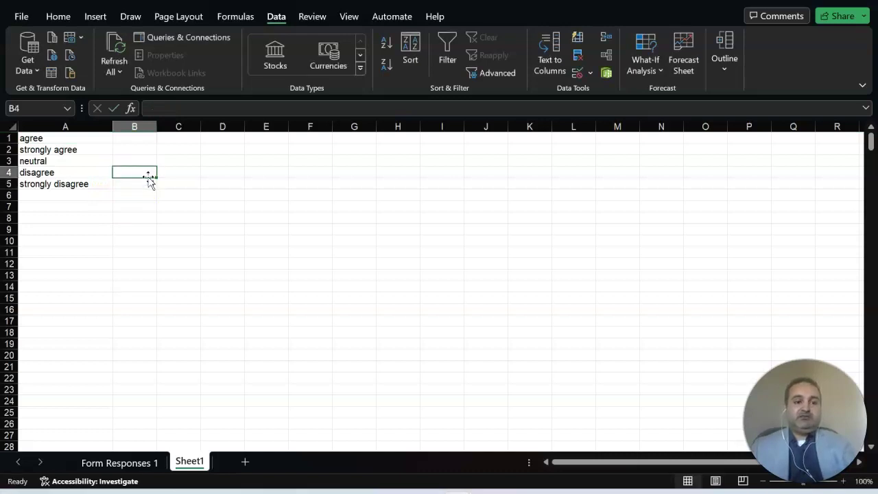
{"action": "type", "text": "2"}
{"action": "left_click", "coordinate": [136, 162]}
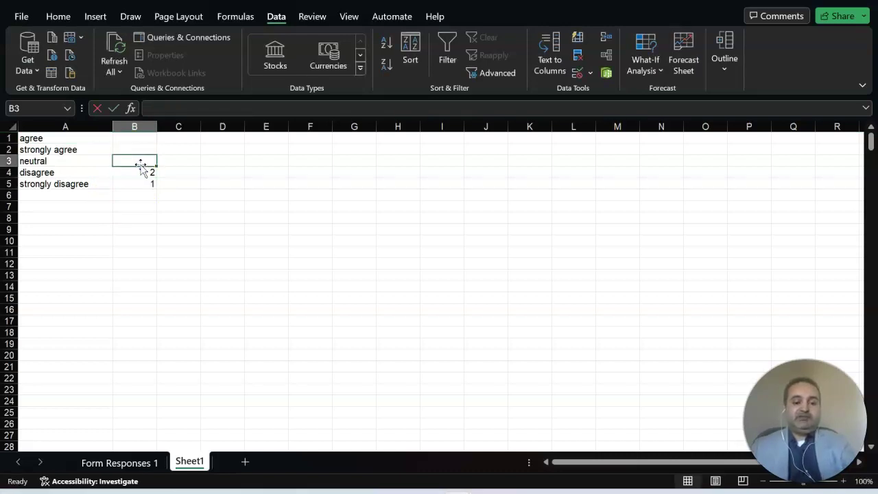
{"action": "type", "text": "3"}
{"action": "left_click", "coordinate": [136, 139]}
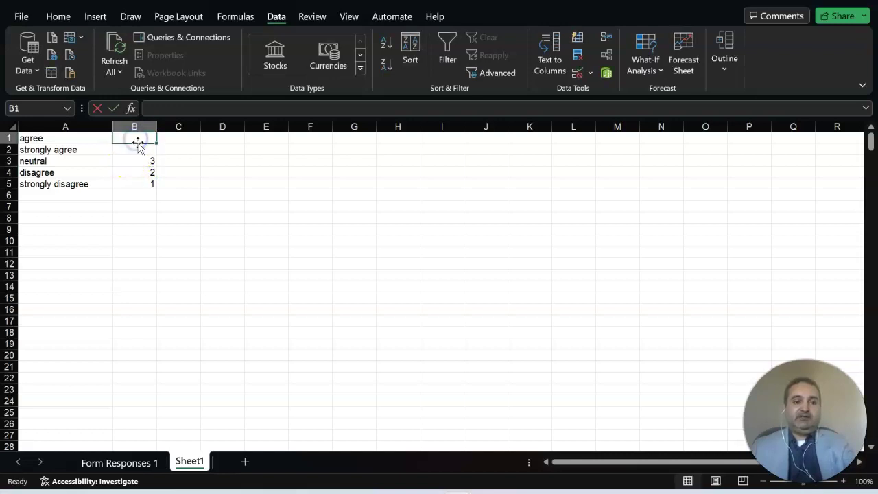
{"action": "type", "text": "4"}
{"action": "left_click", "coordinate": [129, 151]}
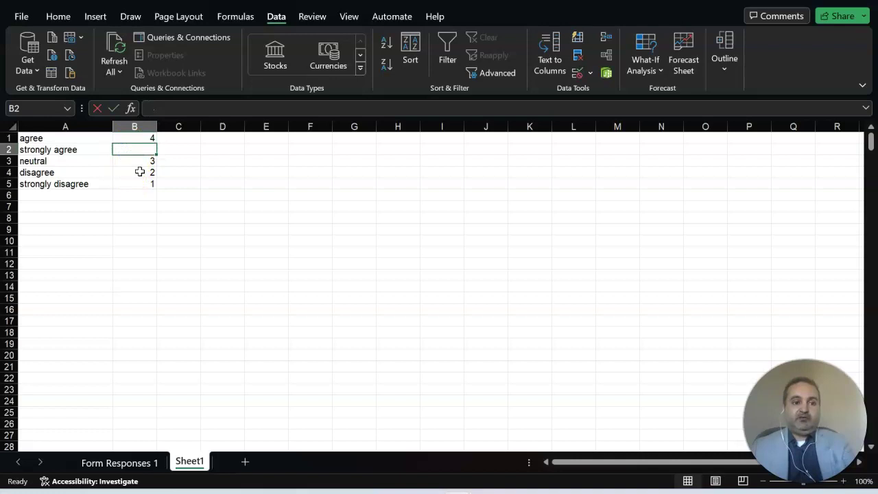
{"action": "type", "text": "5"}
{"action": "left_click", "coordinate": [130, 176]}
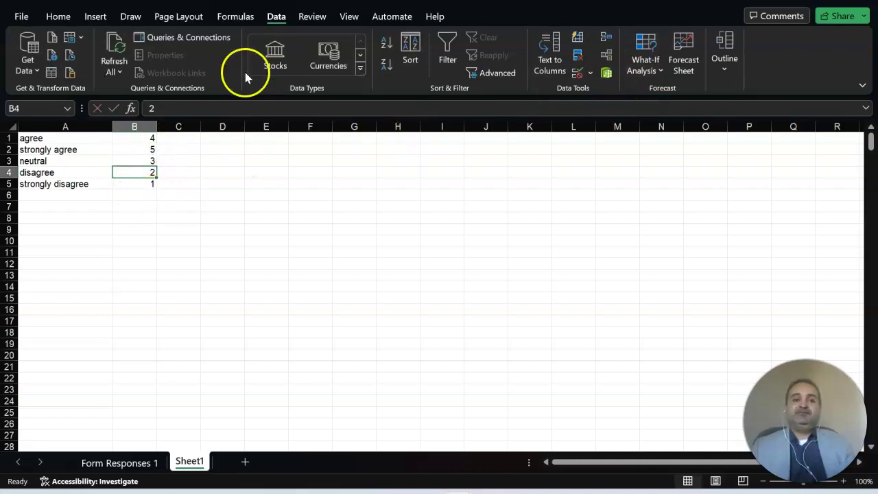
- Sort the response list by its column B codes from smallest to largest
{"action": "left_click", "coordinate": [58, 16]}
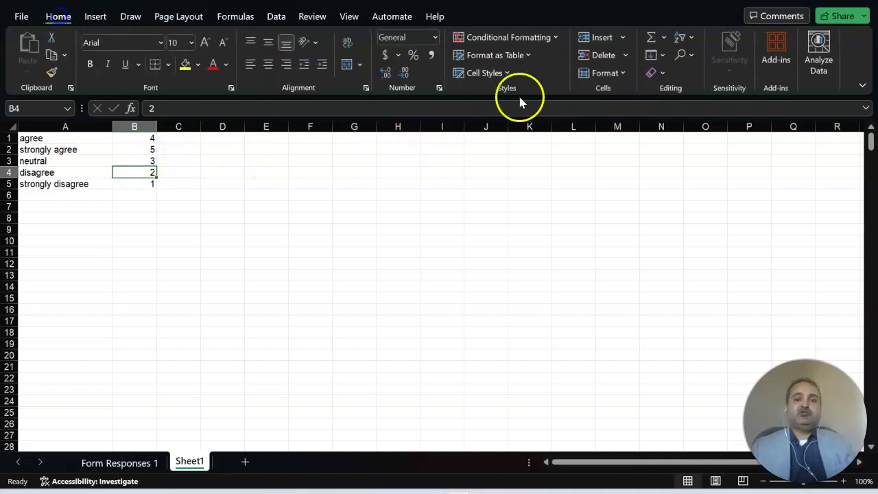
{"action": "left_click", "coordinate": [664, 43]}
{"action": "left_click", "coordinate": [690, 36]}
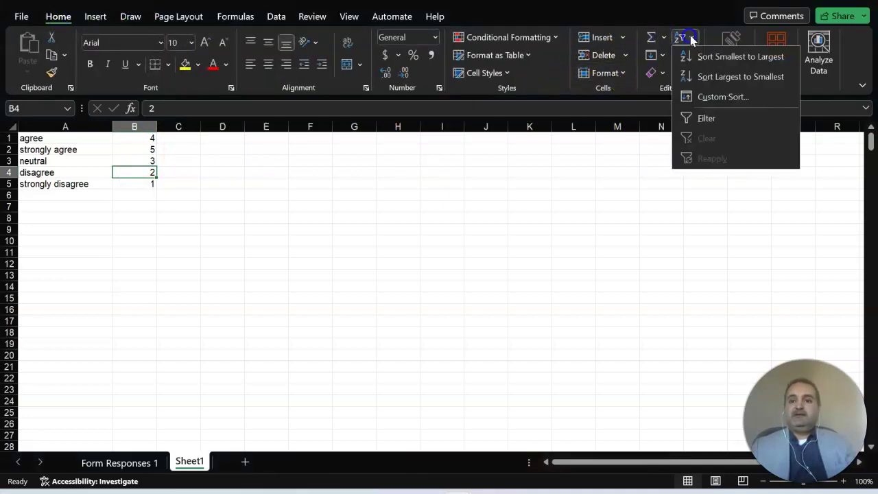
{"action": "left_click", "coordinate": [718, 60]}
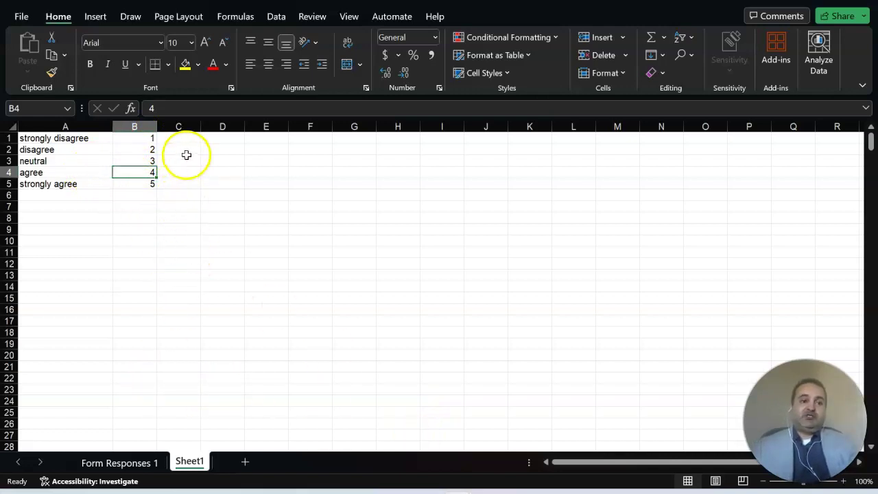
- Note the replacement order in column D: D1 "first", D5 "second", D2 "third", D4 "fourth" and D3 "fifth"
{"action": "left_click", "coordinate": [221, 138]}
{"action": "type", "text": "first"}
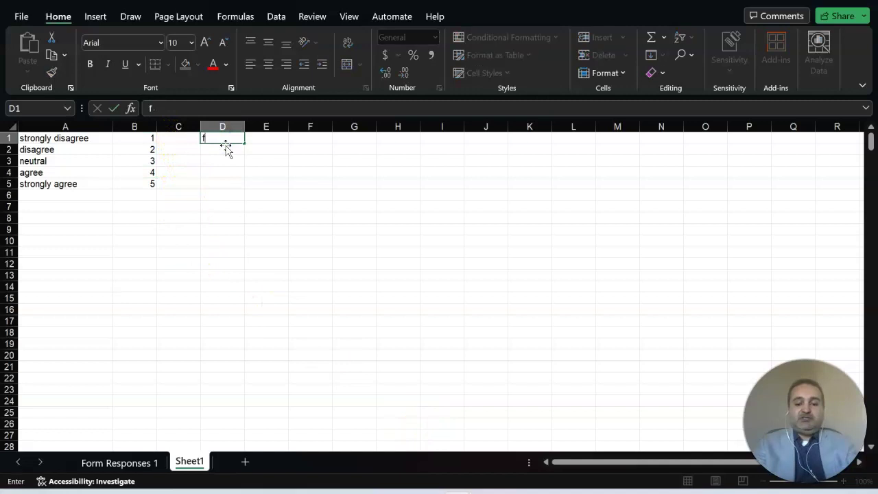
{"action": "left_click", "coordinate": [211, 184]}
{"action": "type", "text": "second"}
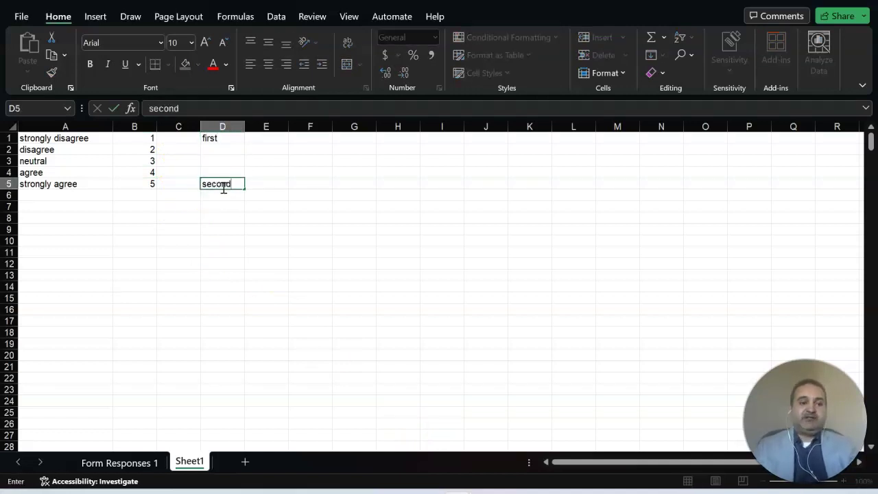
{"action": "left_click", "coordinate": [220, 172]}
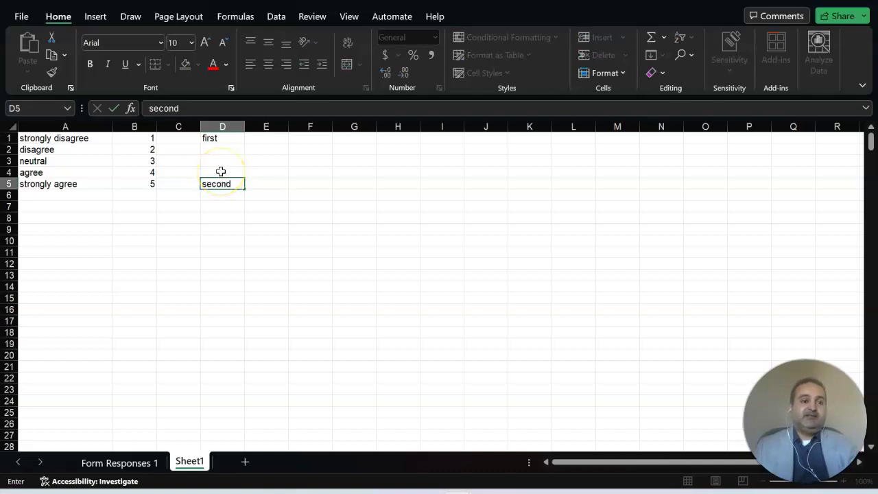
{"action": "left_click", "coordinate": [227, 150]}
{"action": "type", "text": "third"}
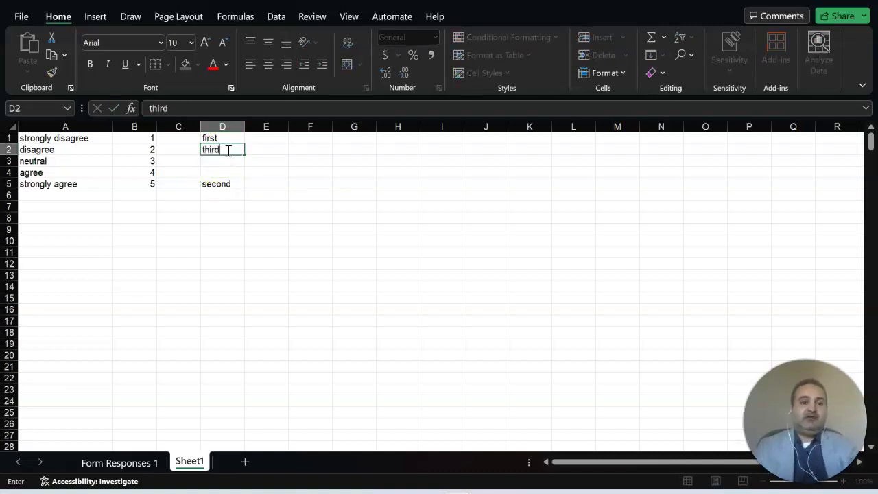
{"action": "left_click", "coordinate": [229, 162]}
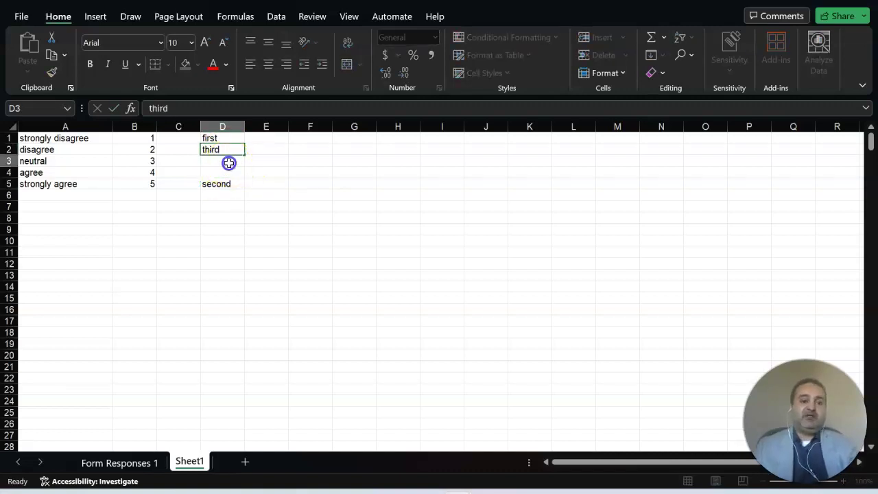
{"action": "left_click", "coordinate": [221, 173]}
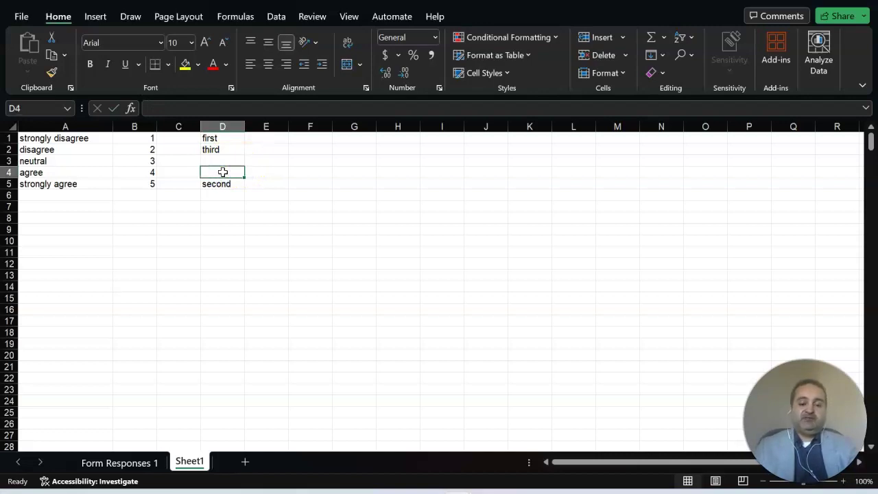
{"action": "type", "text": "fourth"}
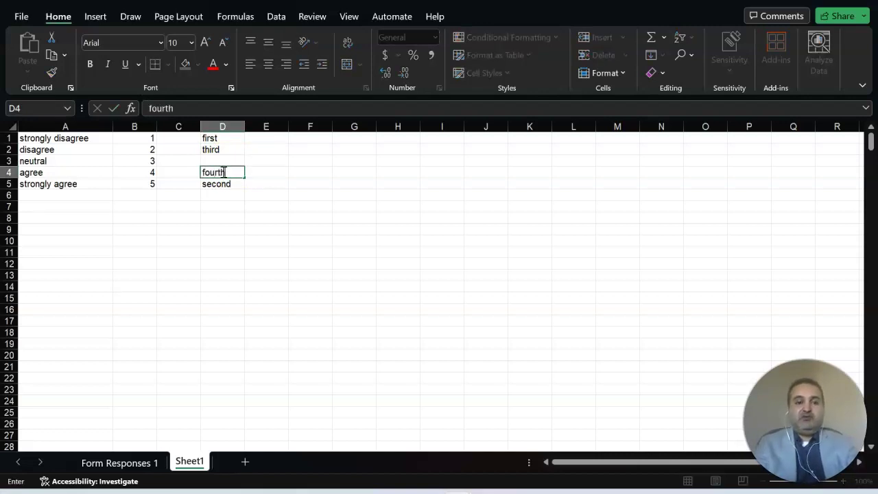
{"action": "left_click", "coordinate": [219, 161]}
{"action": "type", "text": "first"}
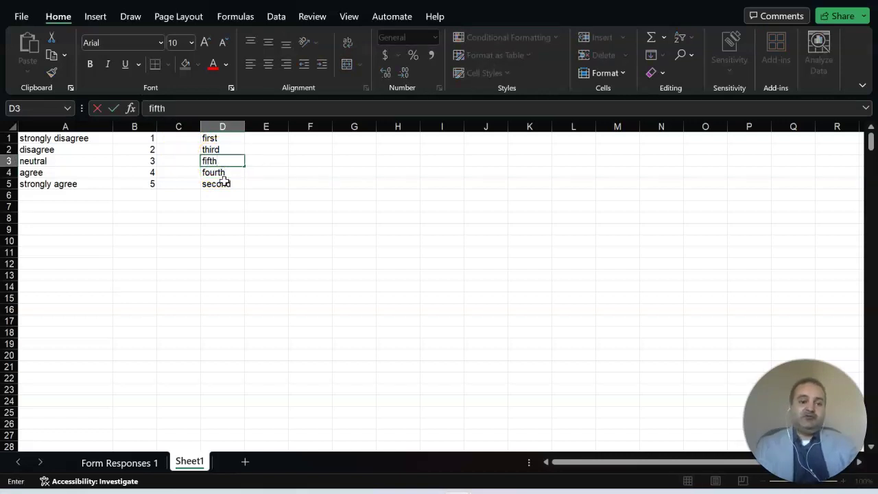
{"action": "left_click", "coordinate": [225, 183]}
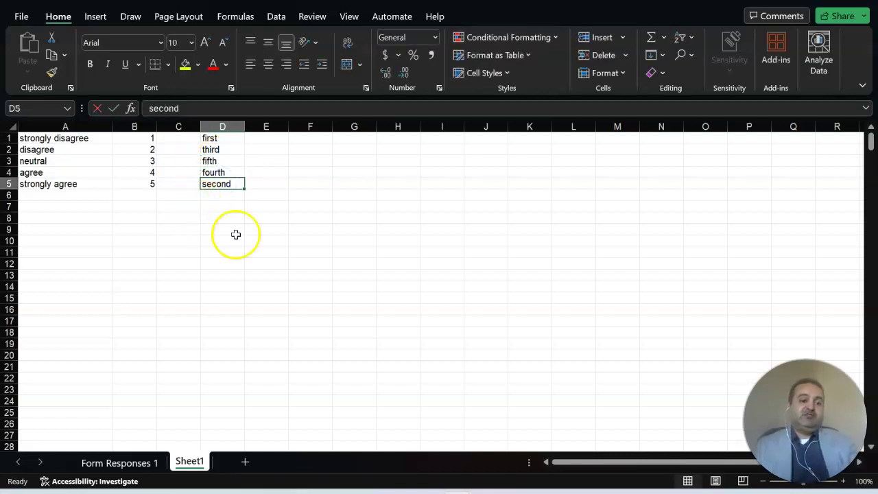
- Copy the text "strongly disagree" from inside cell A1 of Sheet1
{"action": "left_click", "coordinate": [100, 139]}
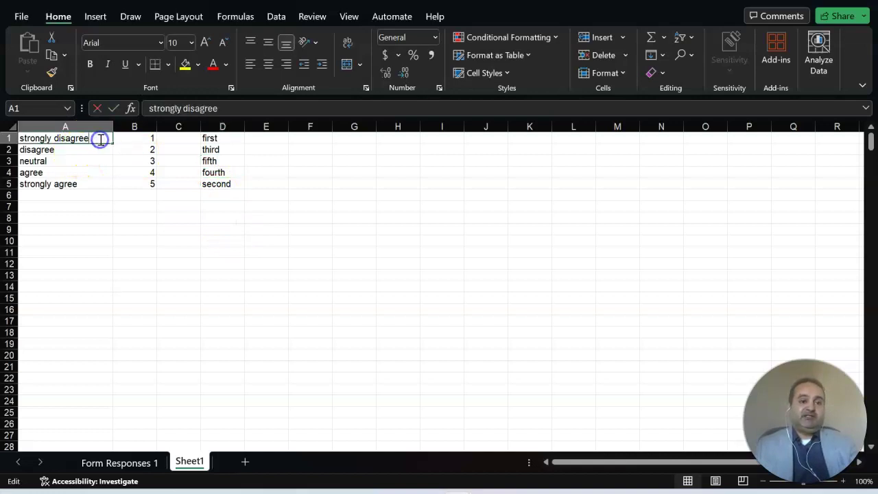
{"action": "double_click", "coordinate": [100, 139]}
{"action": "left_click_drag", "start_coordinate": [100, 139], "coordinate": [13, 135]}
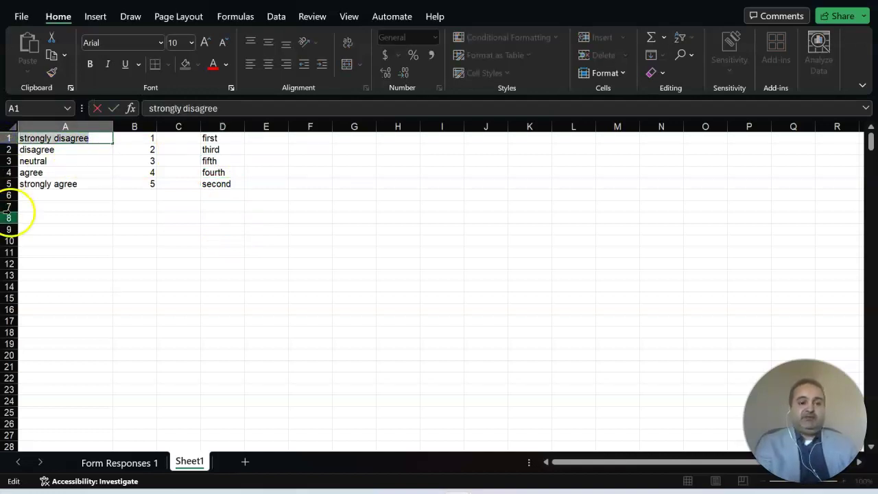
- Start a find and replace on the Form Responses 1 sheet with "strongly disagree" as the search text
{"action": "left_click", "coordinate": [114, 462]}
{"action": "left_click", "coordinate": [253, 324]}
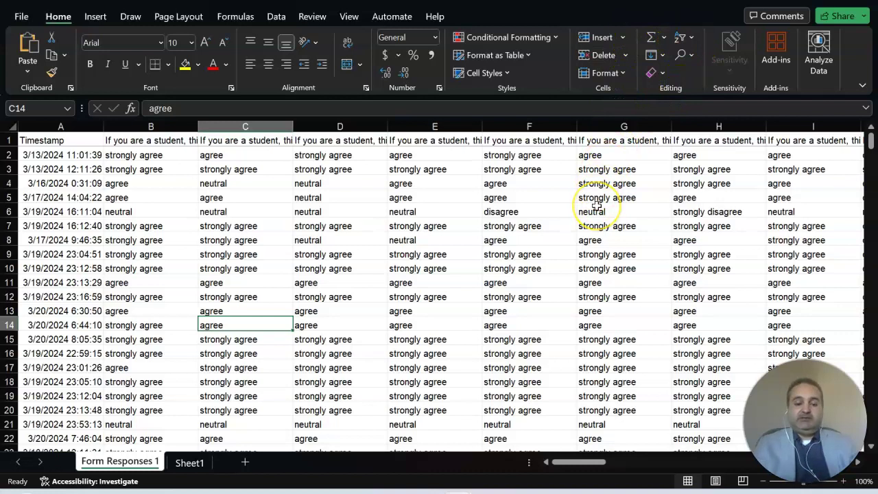
{"action": "key", "text": "ctrl+f"}
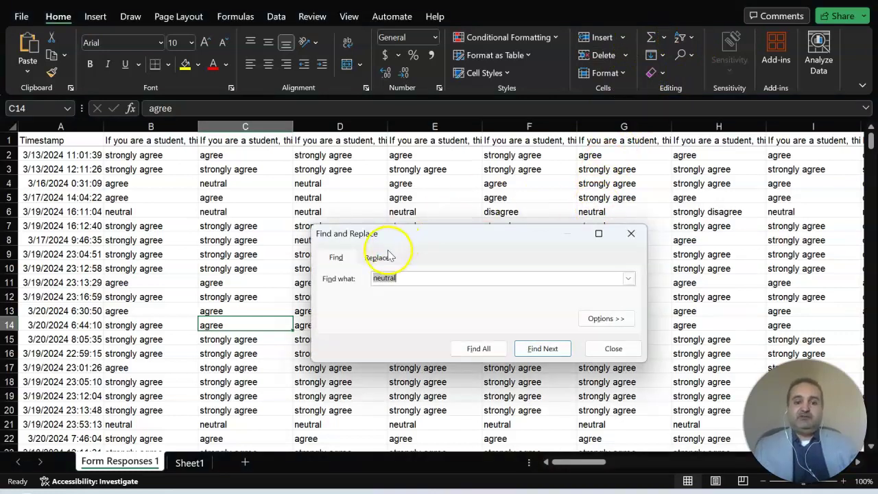
{"action": "left_click", "coordinate": [377, 259]}
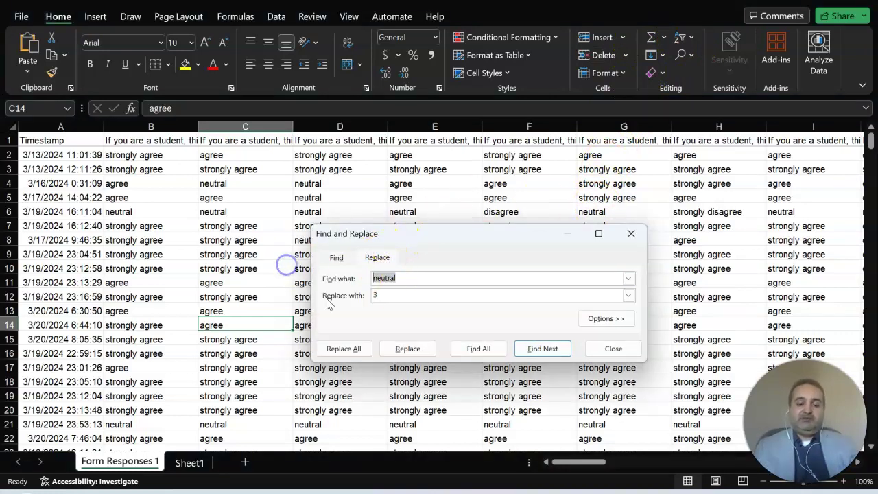
{"action": "type", "text": "strongly disagree"}
- Replace every "strongly disagree" response with 1
{"action": "left_click", "coordinate": [349, 289]}
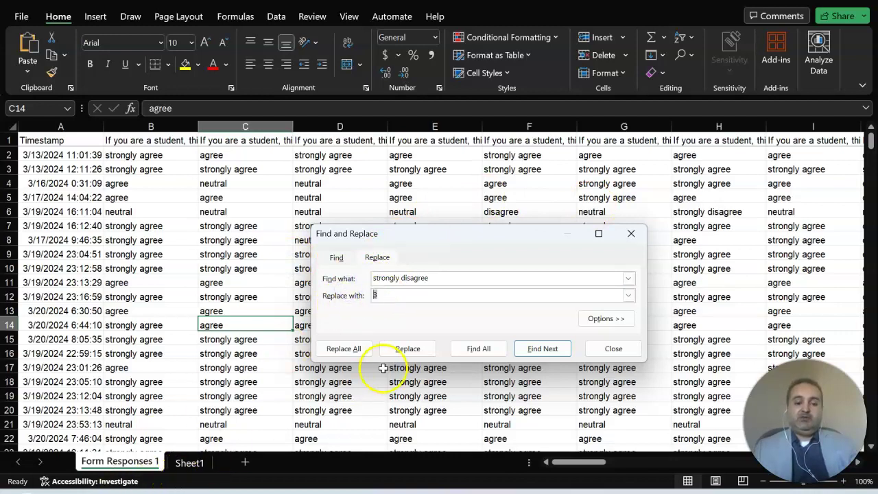
{"action": "type", "text": "1"}
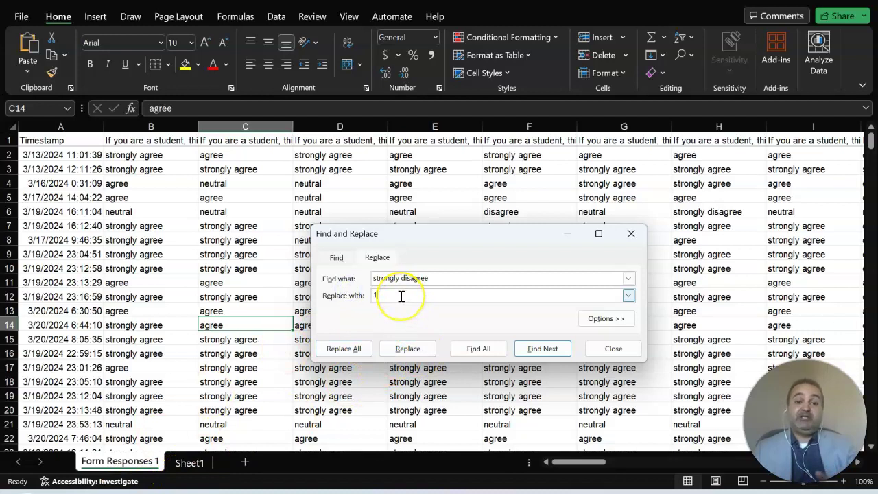
{"action": "left_click", "coordinate": [396, 319]}
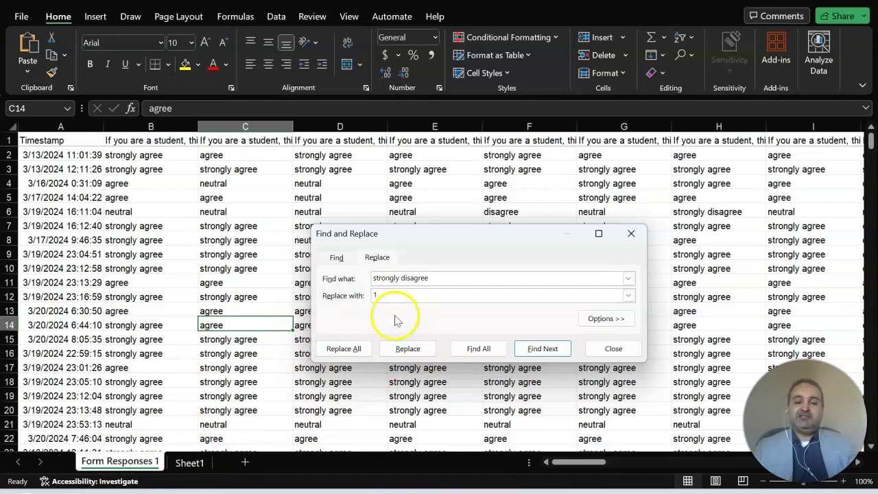
{"action": "left_click", "coordinate": [343, 348]}
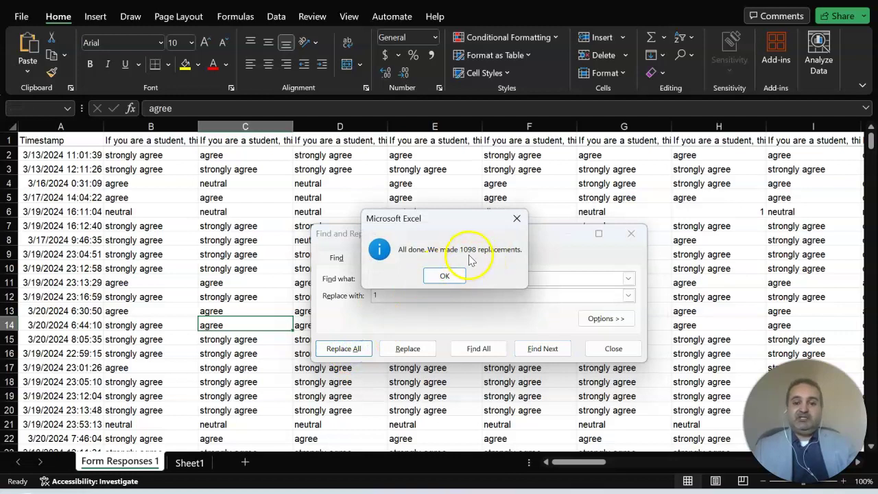
{"action": "left_click", "coordinate": [446, 275]}
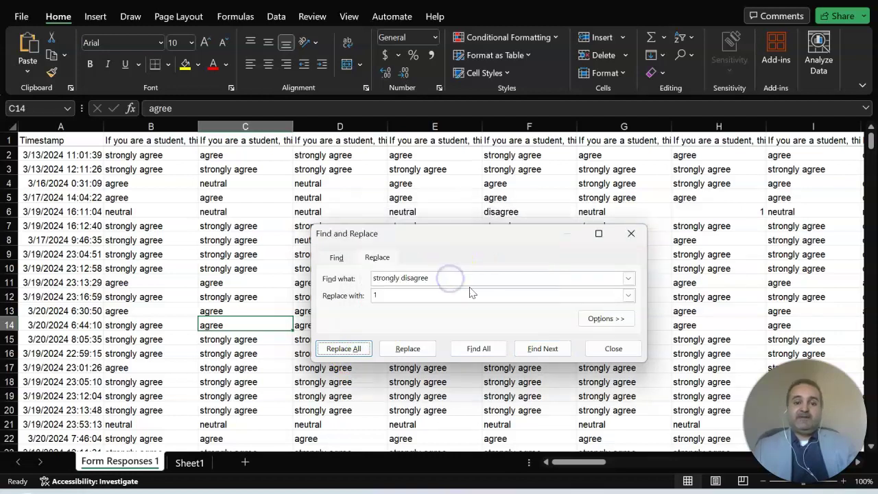
- Copy "strongly agree" from cell A5 of Sheet1 and use it as the search text on Form Responses 1
{"action": "left_click", "coordinate": [192, 461]}
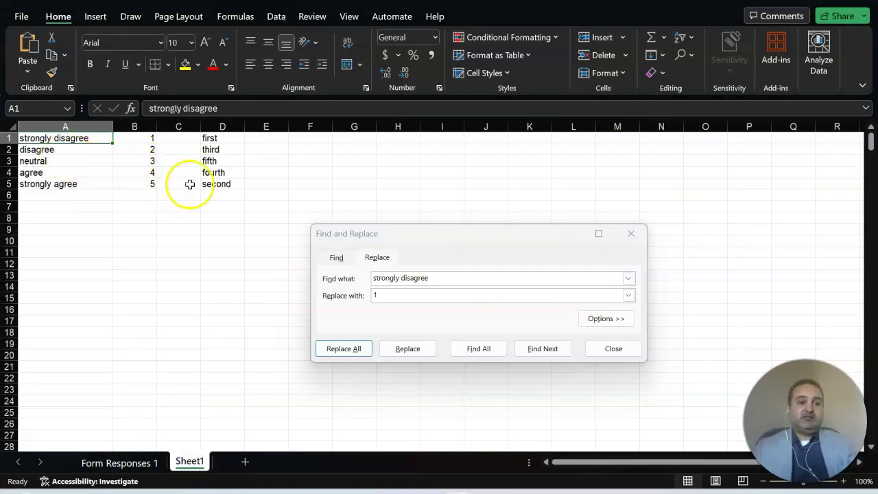
{"action": "left_click", "coordinate": [86, 186]}
{"action": "left_click_drag", "start_coordinate": [214, 110], "coordinate": [88, 111]}
{"action": "key", "text": "ctrl+c"}
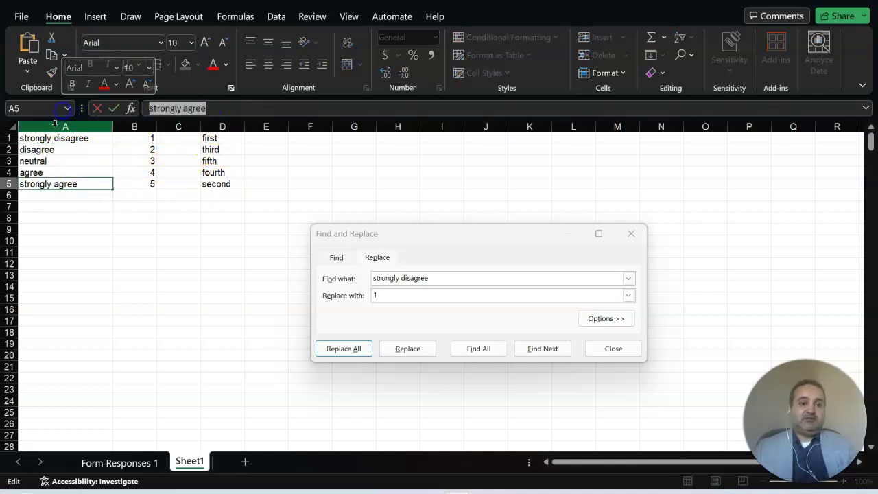
{"action": "left_click", "coordinate": [120, 462]}
{"action": "left_click", "coordinate": [437, 278]}
{"action": "key", "text": "ctrl+v"}
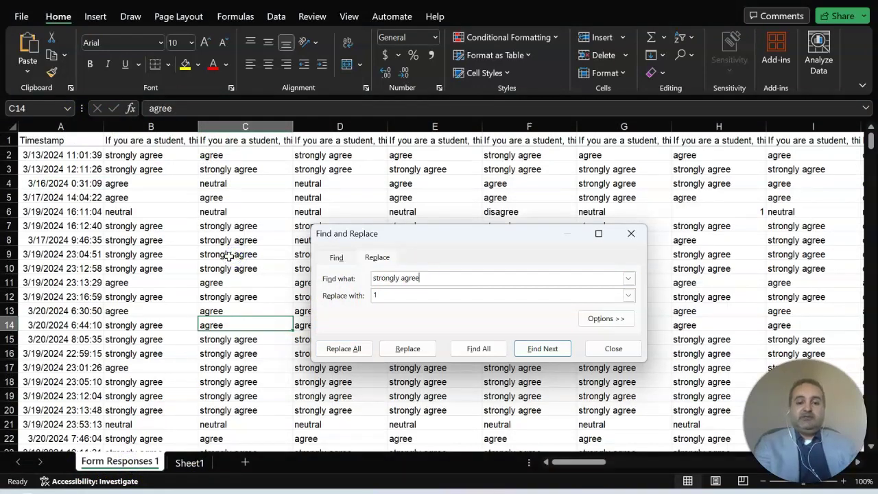
- Check the code for "strongly agree" in Sheet1 and replace all its occurrences on Form Responses 1 with 5
{"action": "left_click", "coordinate": [186, 463]}
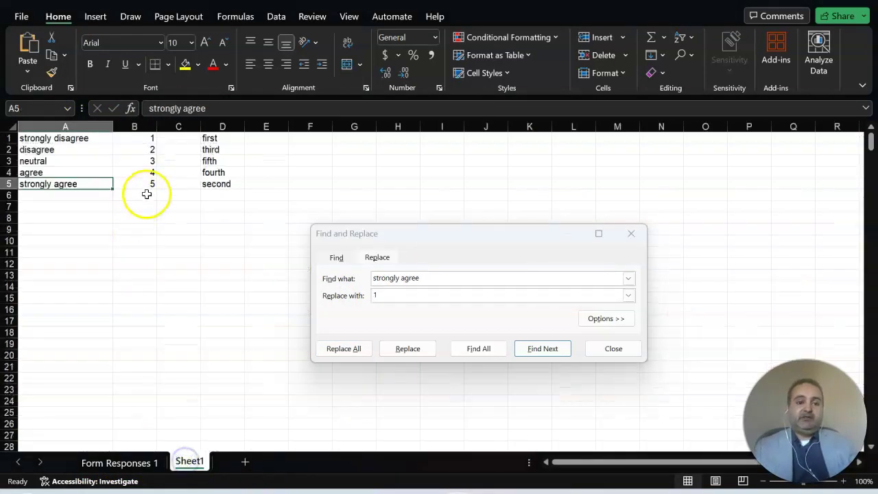
{"action": "left_click", "coordinate": [397, 294]}
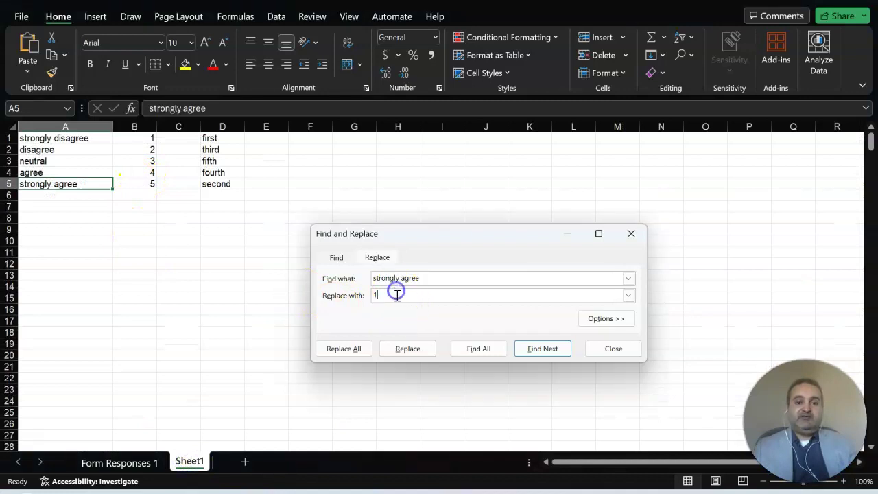
{"action": "type", "text": "5"}
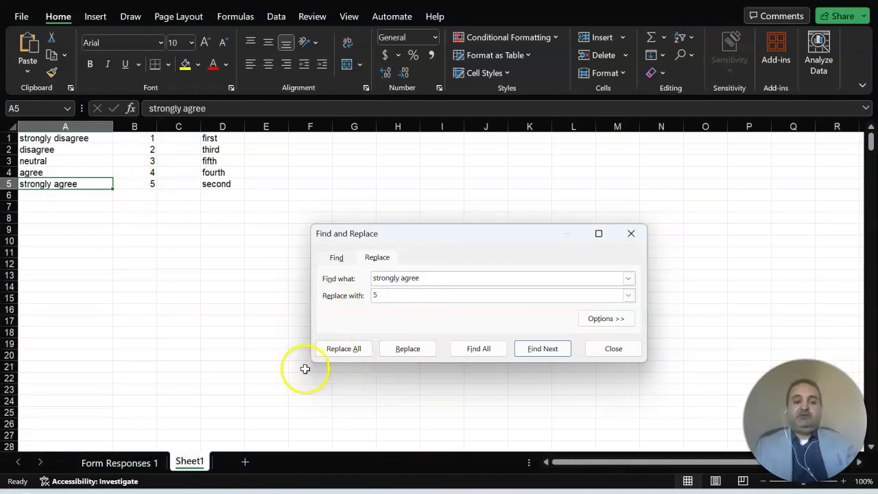
{"action": "left_click", "coordinate": [127, 461]}
{"action": "left_click", "coordinate": [372, 352]}
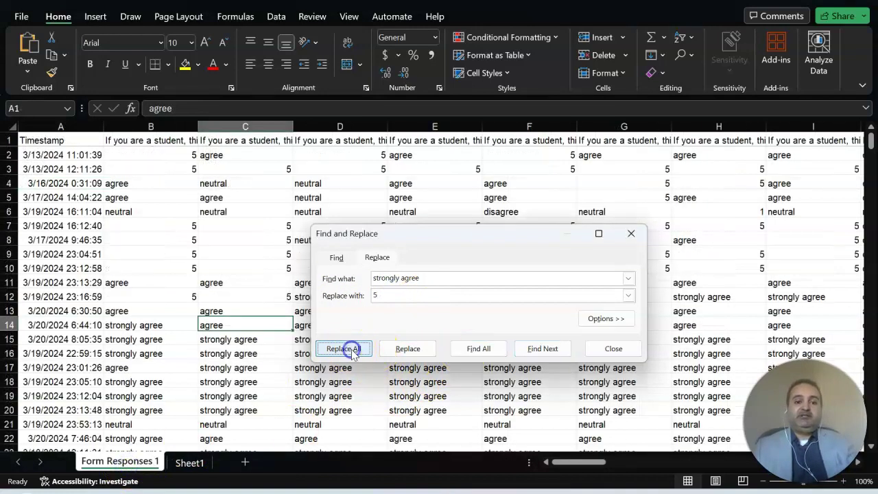
{"action": "left_click", "coordinate": [444, 275]}
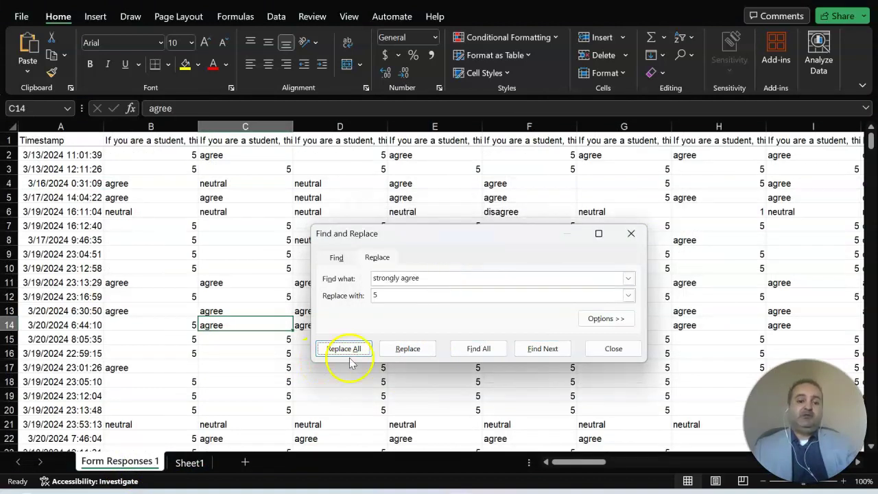
- Copy "disagree" from cell A2 of Sheet1 and use it as the search text on Form Responses 1
{"action": "left_click", "coordinate": [190, 461]}
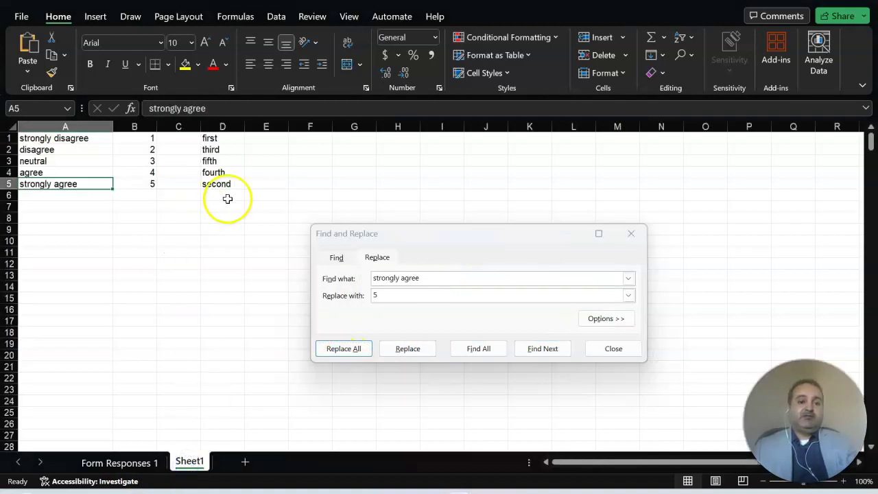
{"action": "left_click", "coordinate": [78, 151]}
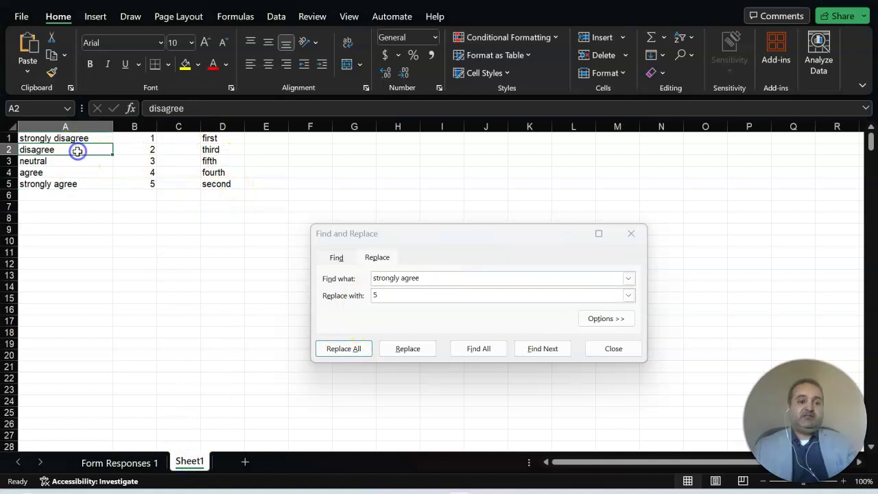
{"action": "key", "text": "ctrl+c"}
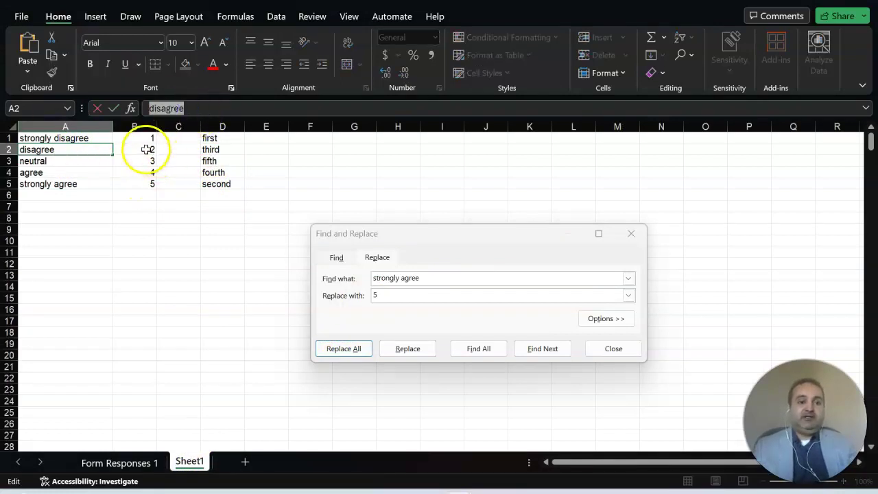
{"action": "left_click", "coordinate": [144, 462]}
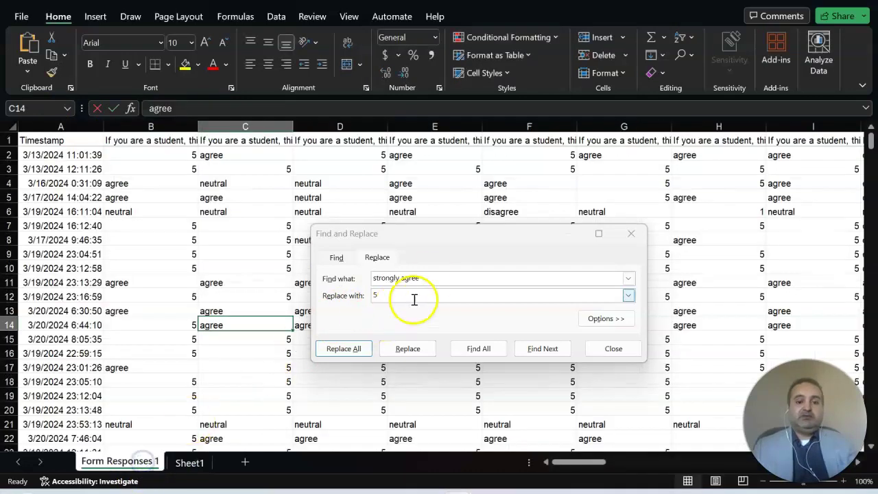
{"action": "key", "text": "ctrl+v"}
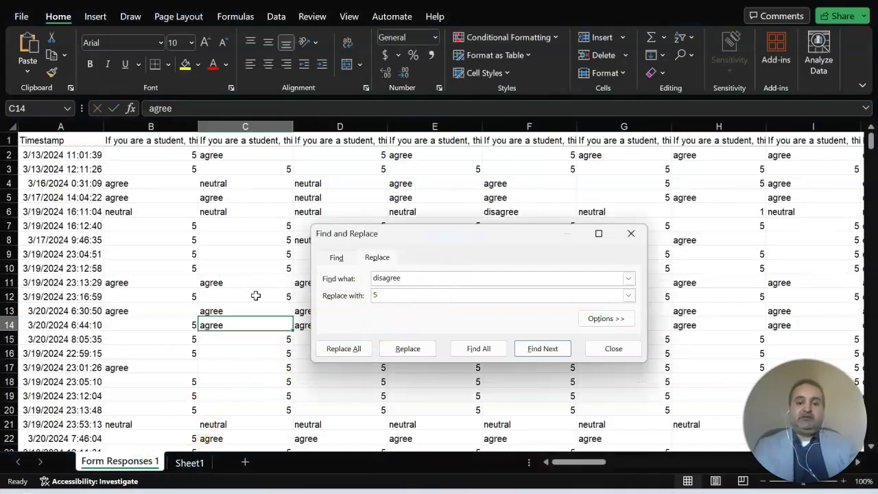
- Replace every "disagree" response on Form Responses 1 with 2
{"action": "left_click", "coordinate": [383, 294]}
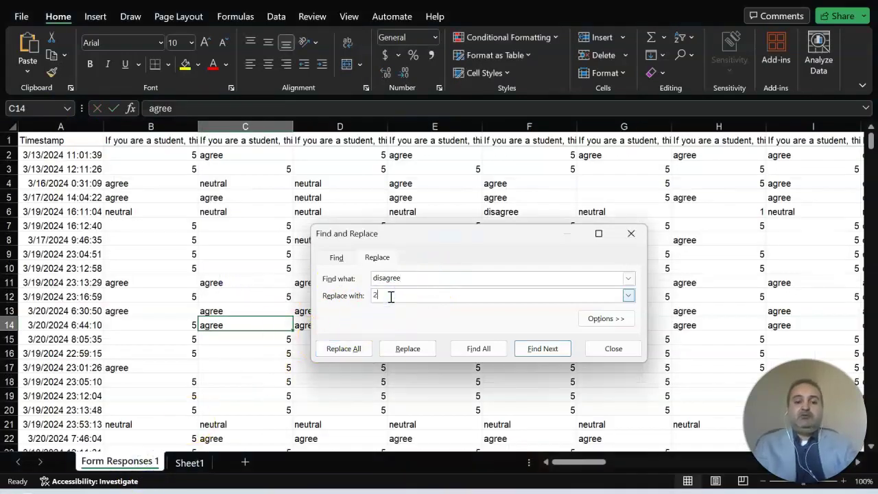
{"action": "left_click", "coordinate": [344, 349]}
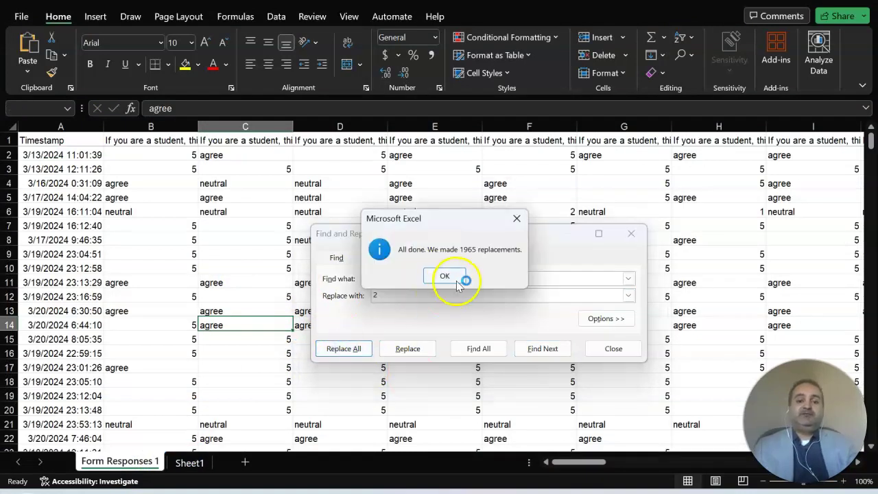
{"action": "left_click", "coordinate": [458, 283]}
- Copy "agree" from cell A4 of Sheet1 and use it as the search text on Form Responses 1
{"action": "left_click", "coordinate": [188, 462]}
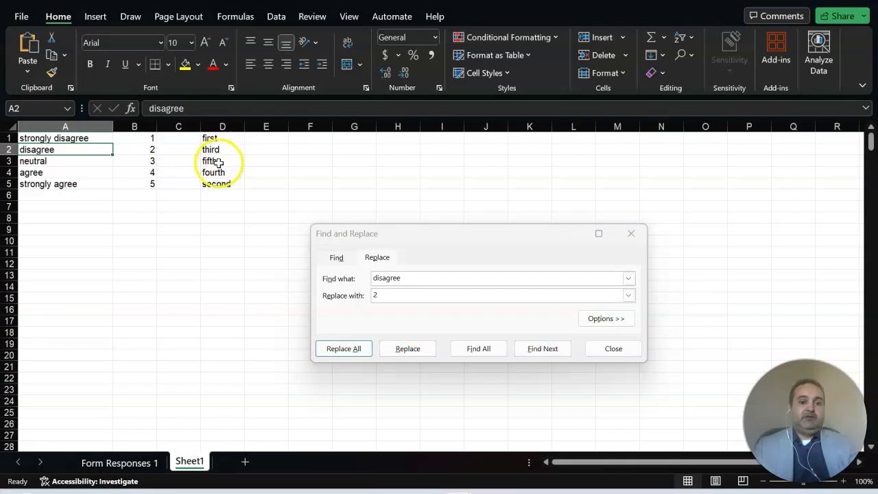
{"action": "left_click", "coordinate": [81, 172]}
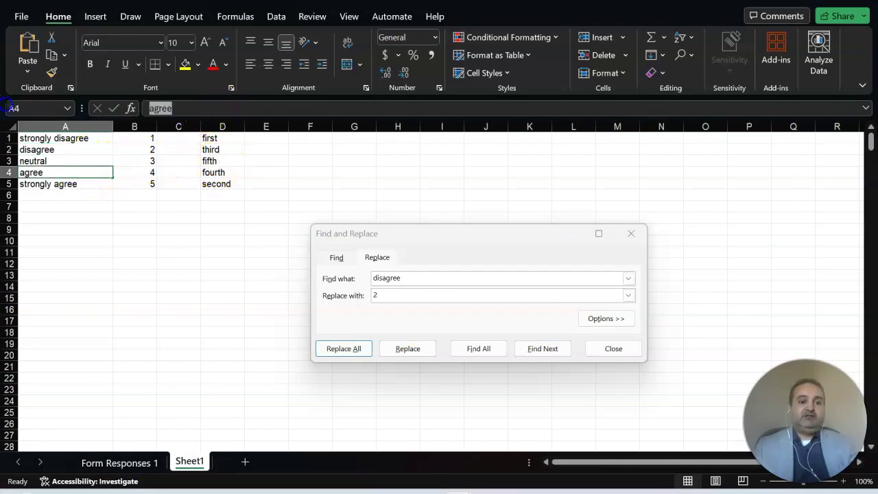
{"action": "left_click_drag", "start_coordinate": [6, 107], "coordinate": [4, 104]}
{"action": "left_click", "coordinate": [119, 467]}
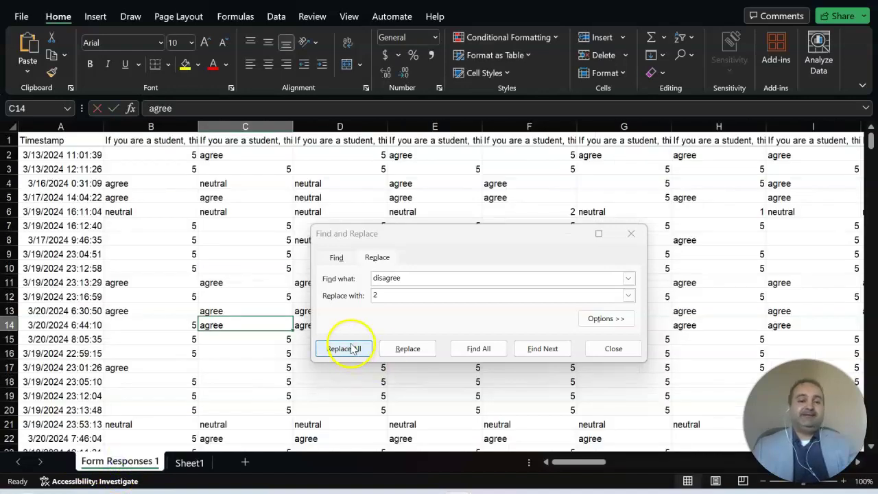
{"action": "left_click", "coordinate": [412, 283]}
{"action": "left_click", "coordinate": [284, 303]}
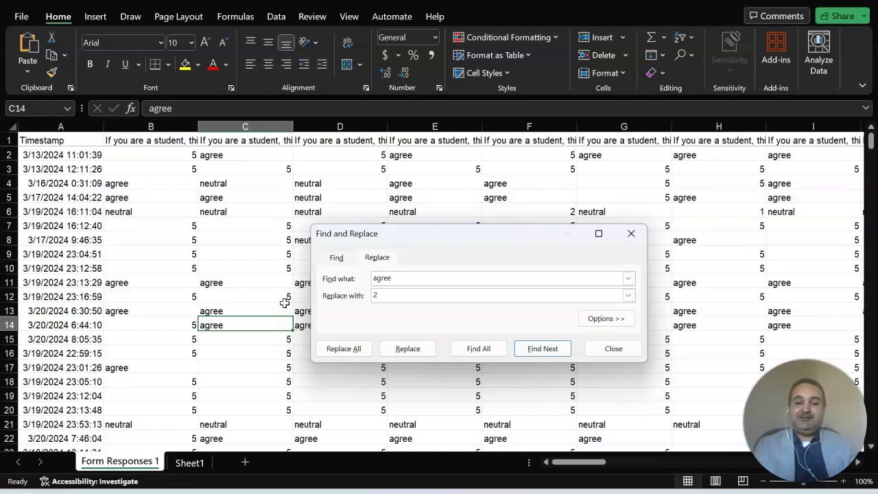
- Check the code for "agree" in Sheet1 and replace all its occurrences on Form Responses 1 with 4
{"action": "left_click", "coordinate": [187, 464]}
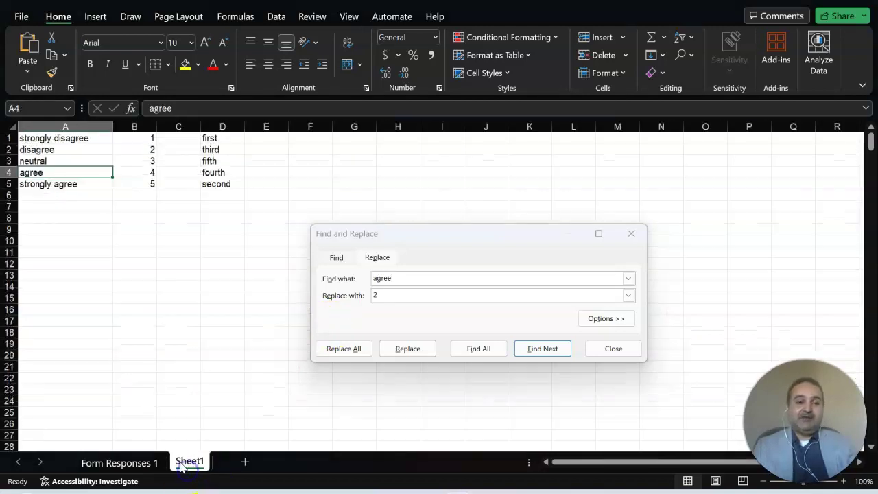
{"action": "left_click", "coordinate": [146, 465]}
{"action": "left_click", "coordinate": [395, 296]}
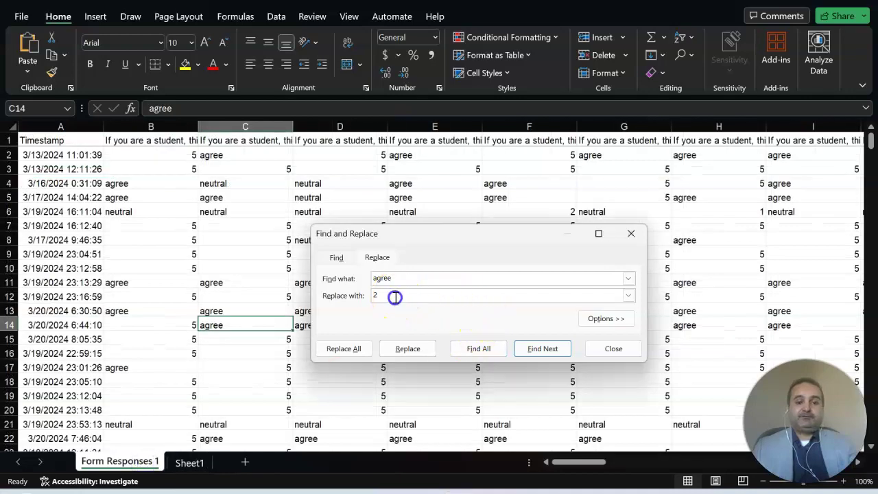
{"action": "type", "text": "4"}
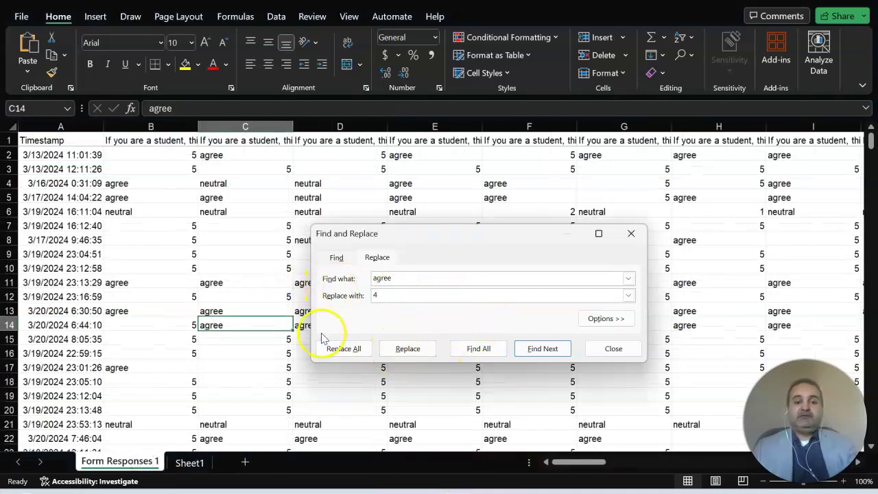
{"action": "left_click", "coordinate": [329, 350]}
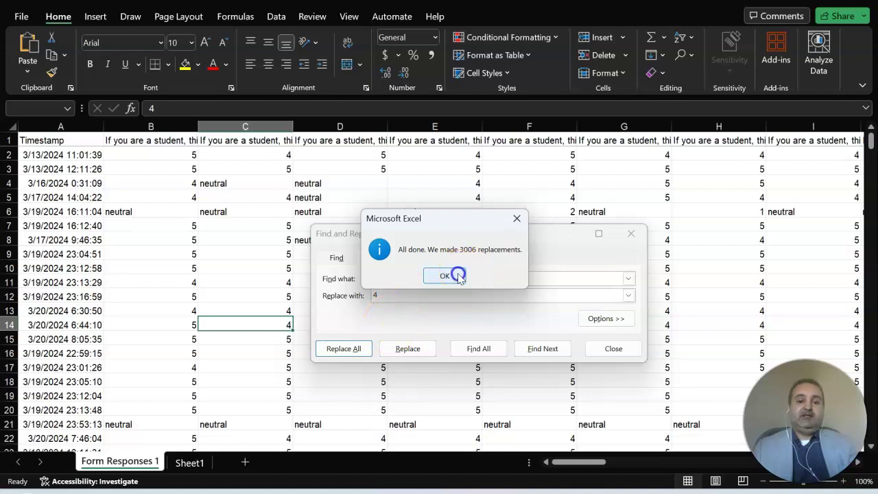
{"action": "left_click", "coordinate": [454, 273]}
- Copy "neutral" from cell A3 of Sheet1 and use it as the search text on Form Responses 1
{"action": "left_click", "coordinate": [186, 463]}
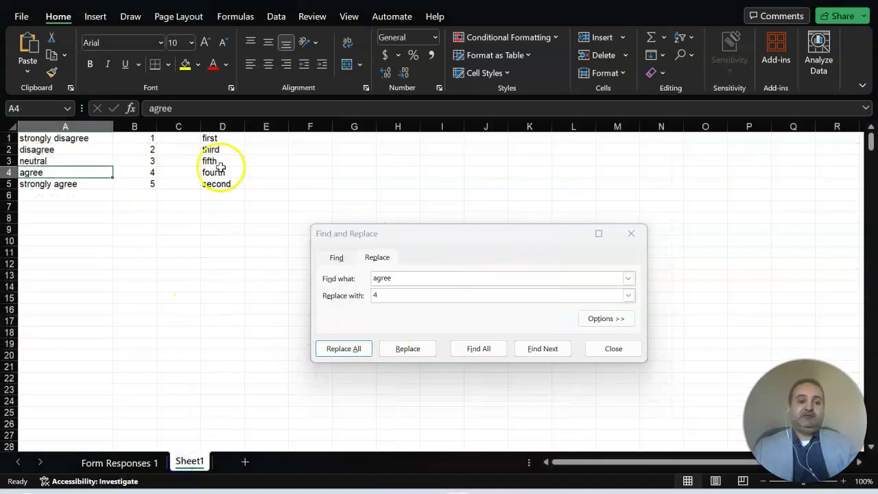
{"action": "left_click", "coordinate": [68, 161]}
{"action": "left_click_drag", "start_coordinate": [180, 109], "coordinate": [52, 101]}
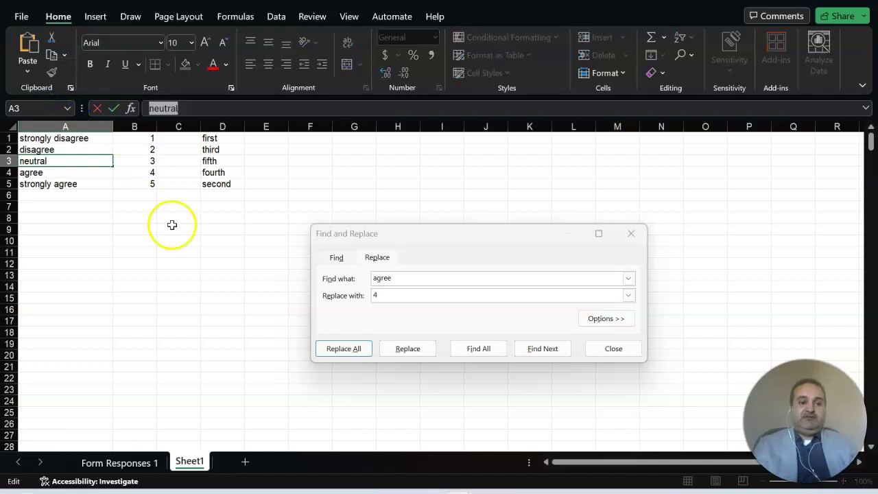
{"action": "left_click", "coordinate": [143, 462]}
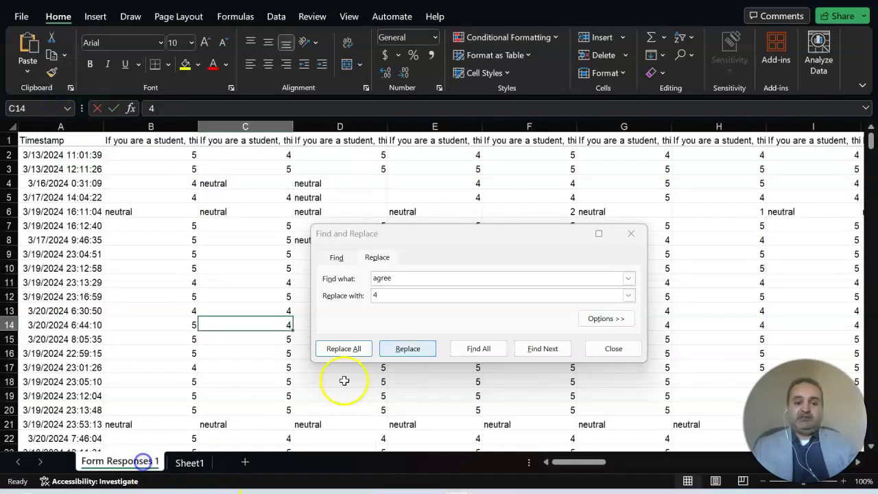
{"action": "left_click", "coordinate": [398, 278]}
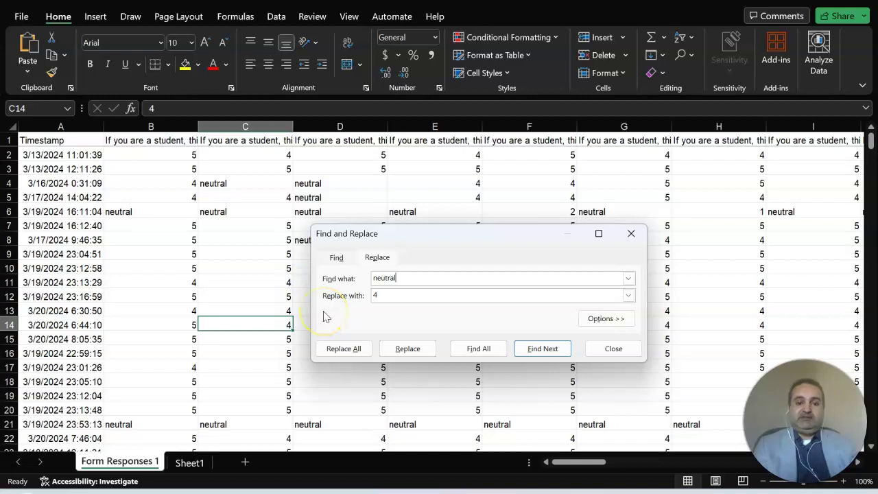
- Replace every "neutral" response on Form Responses 1 with 3 and close Find and Replace
{"action": "left_click", "coordinate": [413, 295]}
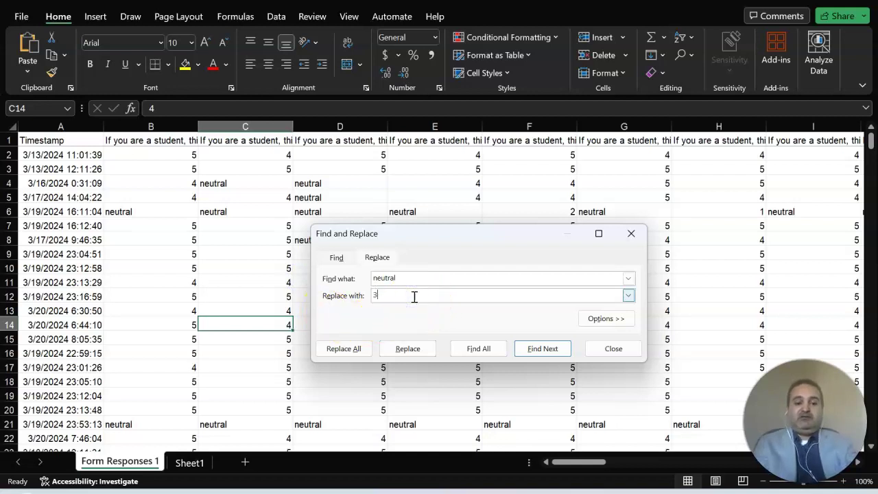
{"action": "left_click", "coordinate": [344, 349]}
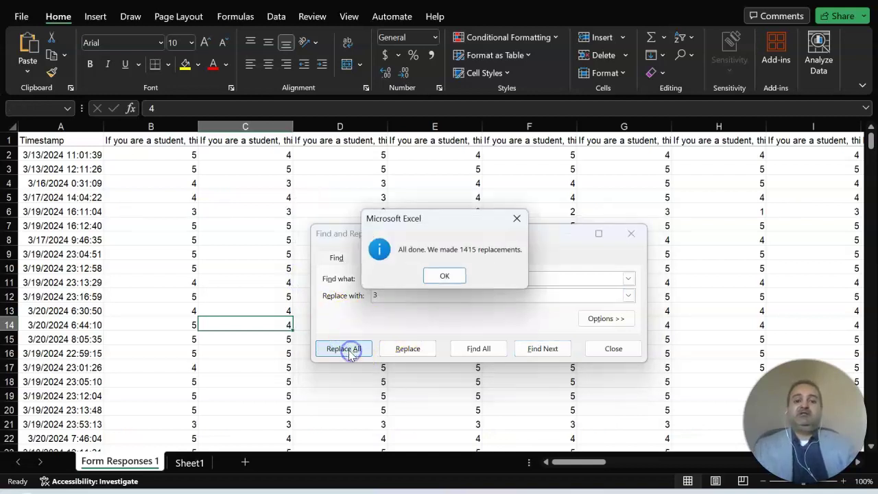
{"action": "left_click", "coordinate": [445, 276]}
{"action": "left_click_drag", "start_coordinate": [534, 234], "coordinate": [408, 195]}
{"action": "left_click", "coordinate": [502, 195]}
{"action": "left_click", "coordinate": [505, 192]}
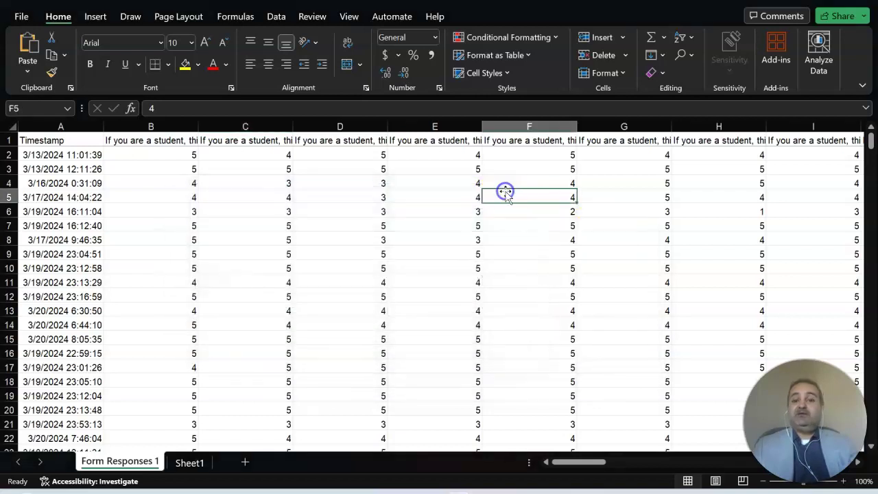
- Look through the rows of Form Responses 1 to check for any remaining text responses
{"action": "scroll", "coordinate": [530, 391], "scroll_direction": "down", "scroll_amount": 5}
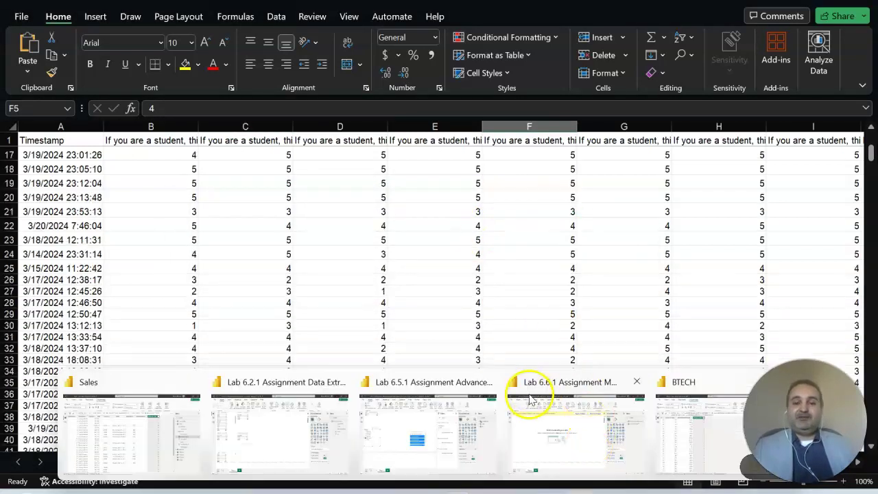
{"action": "left_click", "coordinate": [560, 277]}
{"action": "scroll", "coordinate": [559, 353], "scroll_direction": "down", "scroll_amount": 19}
{"action": "scroll", "coordinate": [562, 362], "scroll_direction": "up", "scroll_amount": 20}
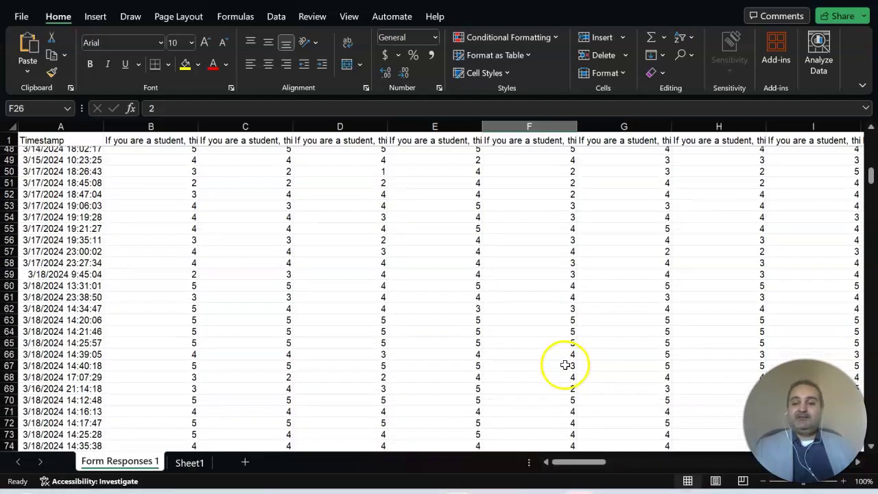
{"action": "left_click_drag", "start_coordinate": [579, 463], "coordinate": [482, 458]}
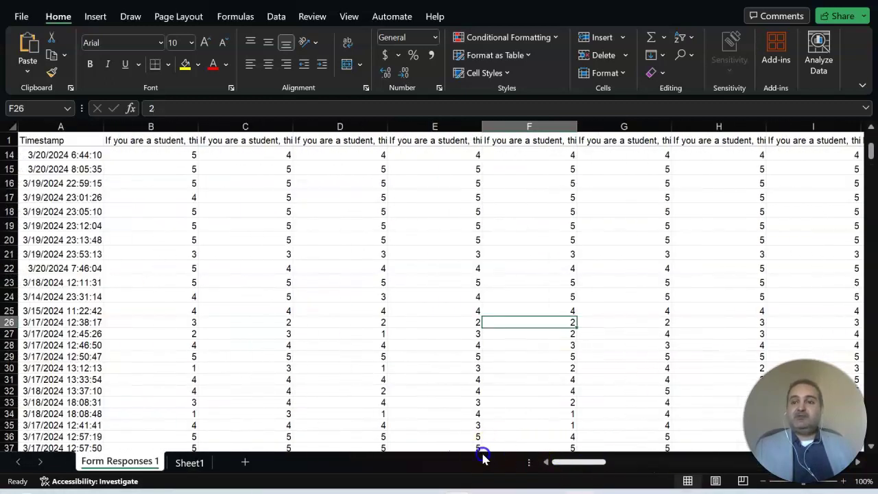